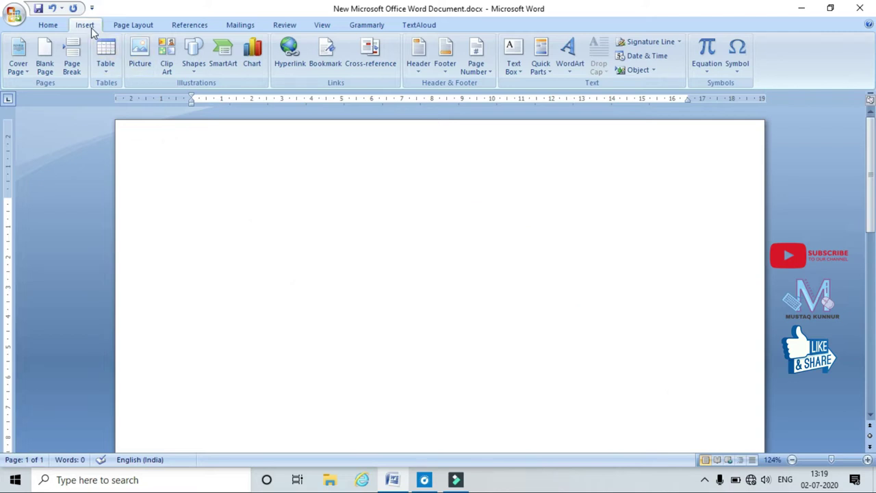
Insert a 4-column, 3-row table from the Insert Table grid and move below it.
click(105, 65)
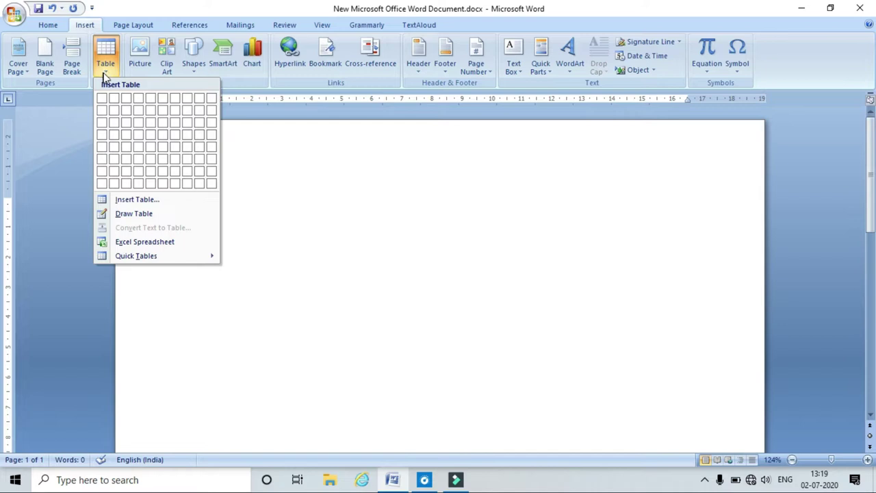
click(139, 124)
click(203, 264)
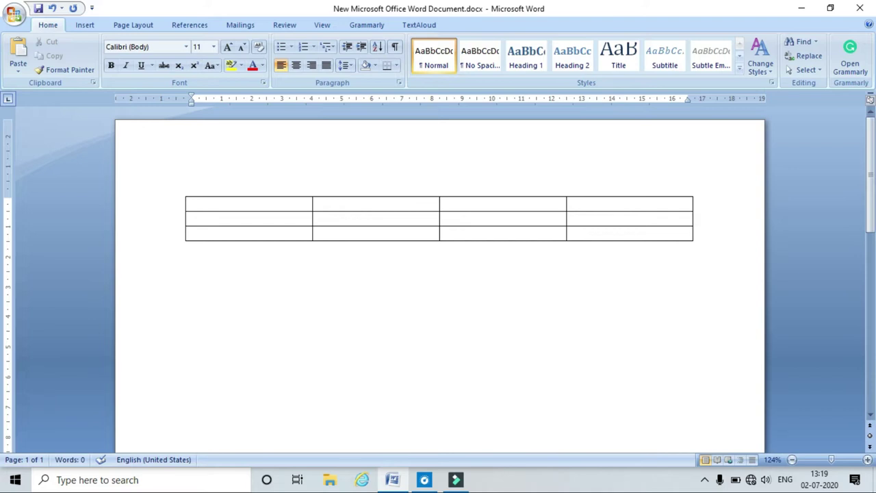
Type a +---+---+ dash line and let AutoFormat turn it into a one-row, three-cell table.
text(+---------------------------++)
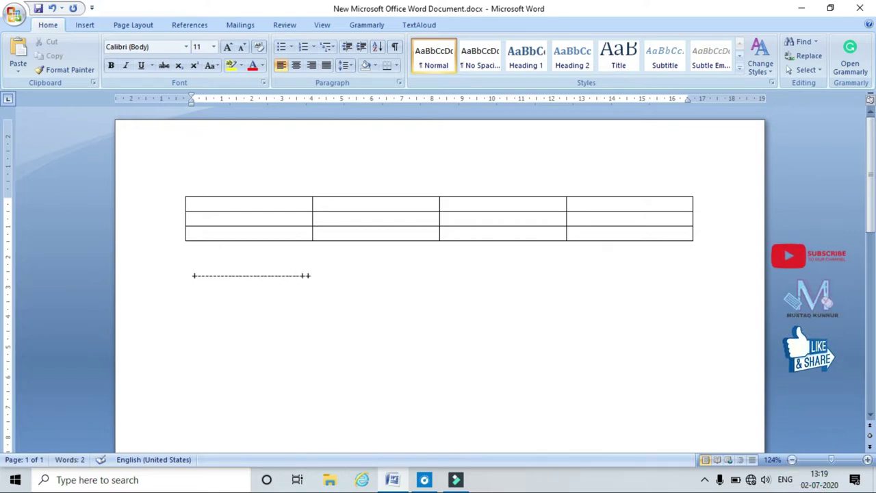
key(BackSpace)
text(------------------------------------------)
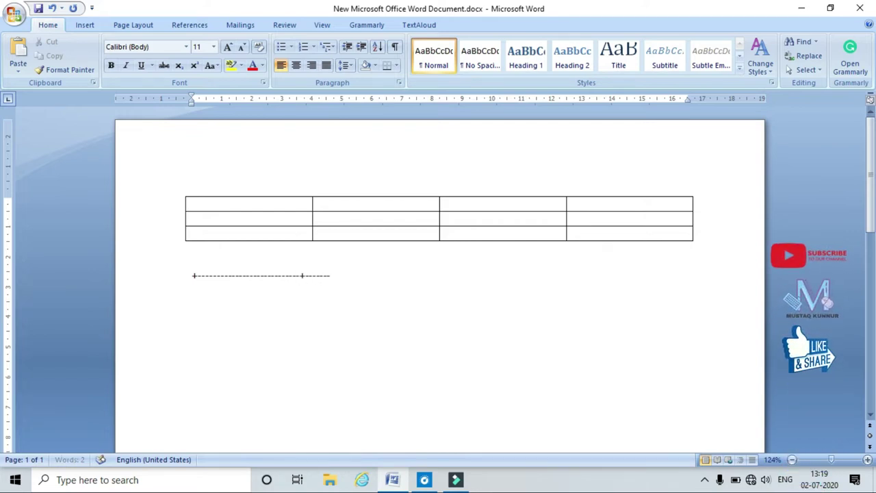
text(+--------------------+)
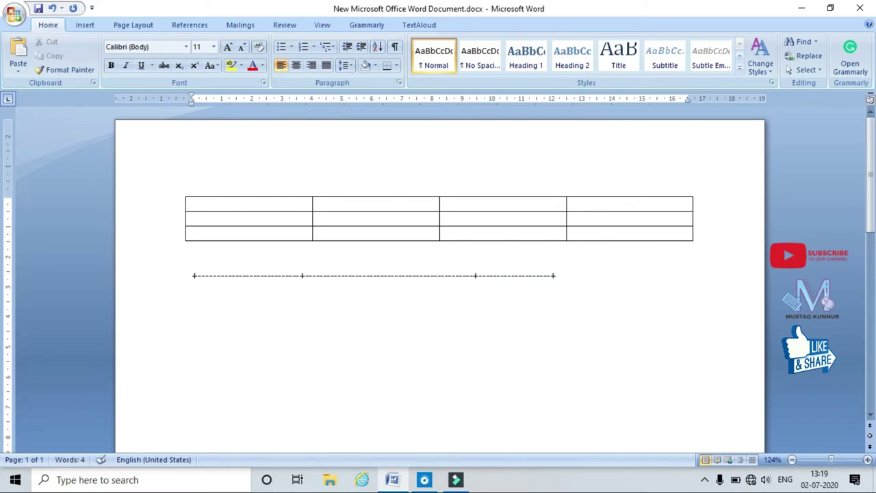
key(Return)
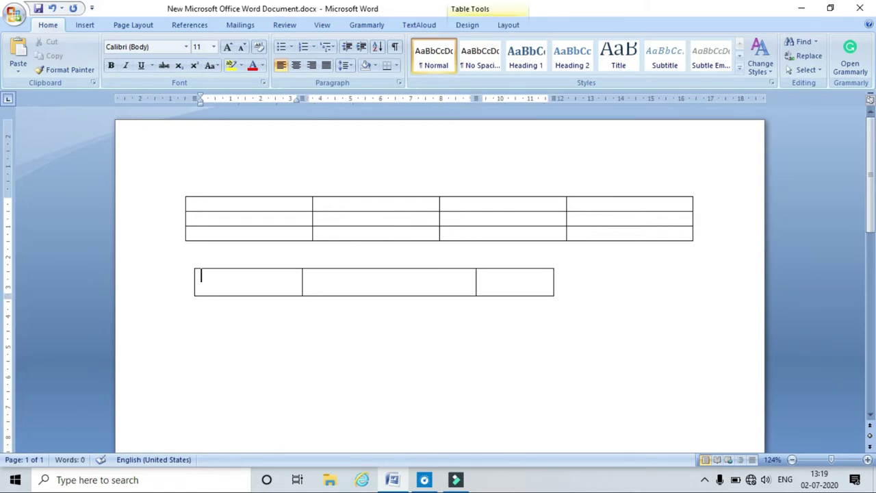
click(216, 332)
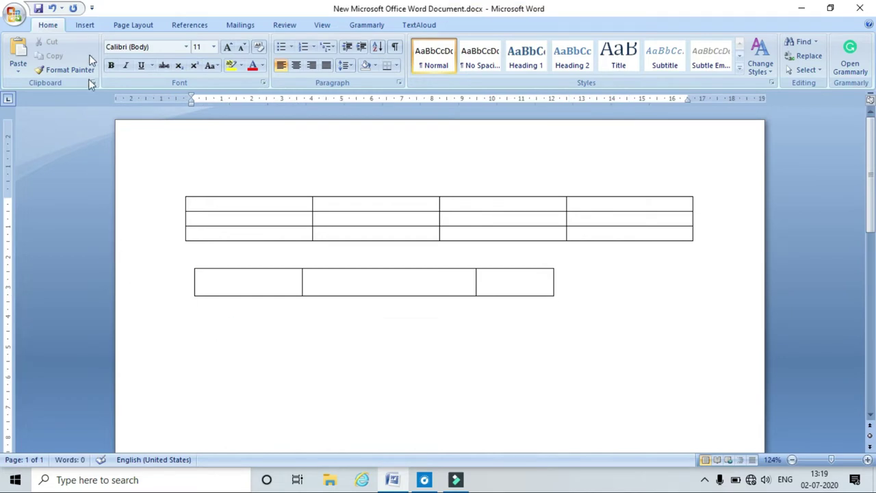
Draw the outer border of a new table below the others with Draw Table.
click(87, 26)
click(109, 72)
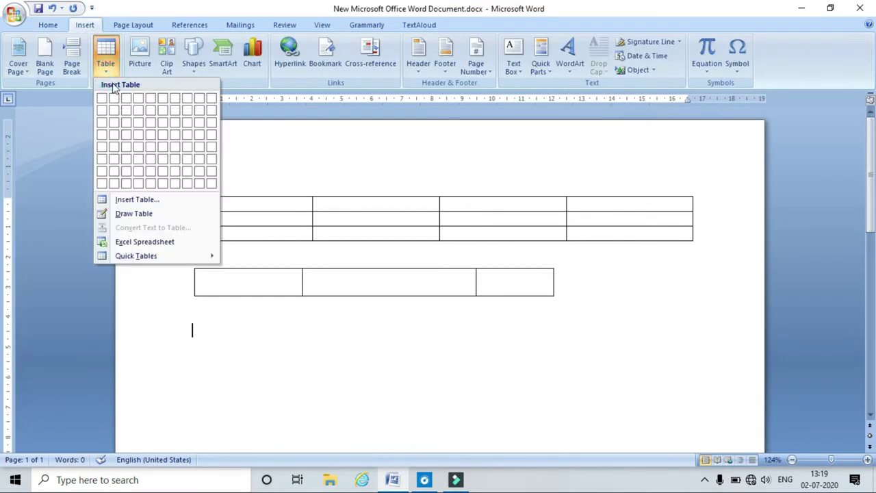
click(137, 214)
mouse_move(194, 323)
mouse_down()
mouse_move(494, 379)
mouse_move(699, 370)
mouse_up()
Draw three column lines and one row line to make 4 columns and 2 rows.
drag(296, 322, 297, 368)
drag(413, 327, 415, 368)
drag(567, 324, 567, 369)
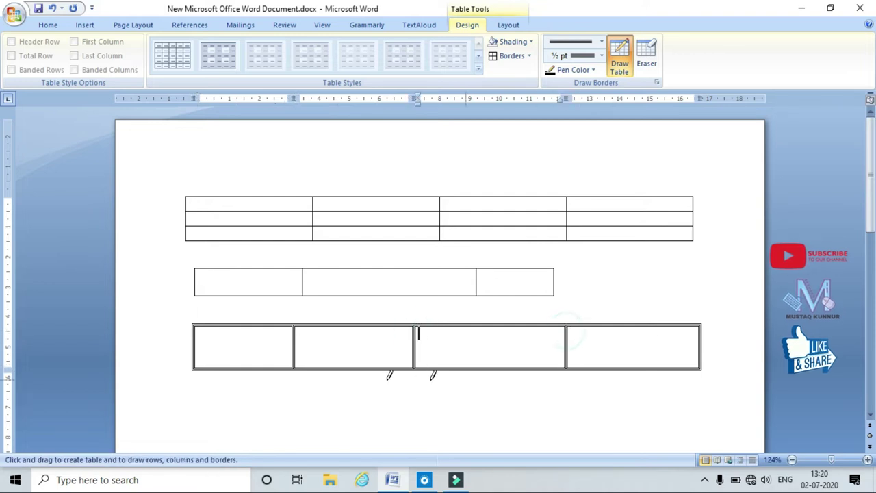
drag(197, 340, 691, 346)
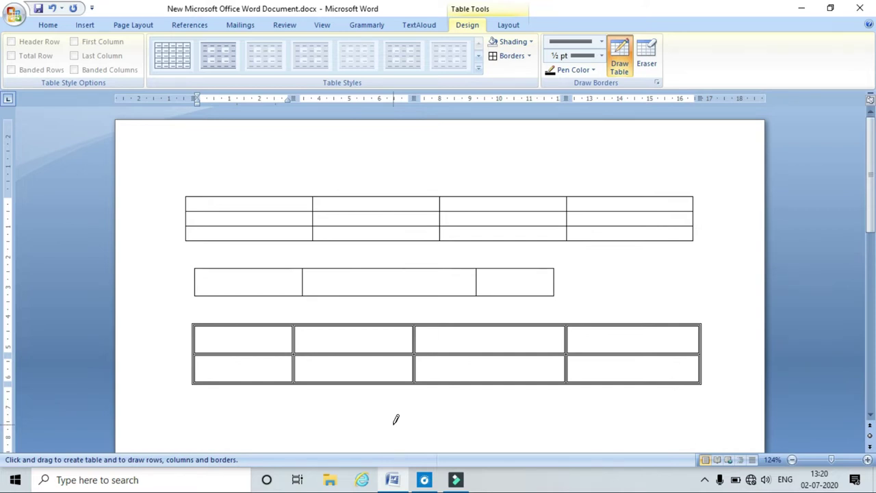
click(268, 205)
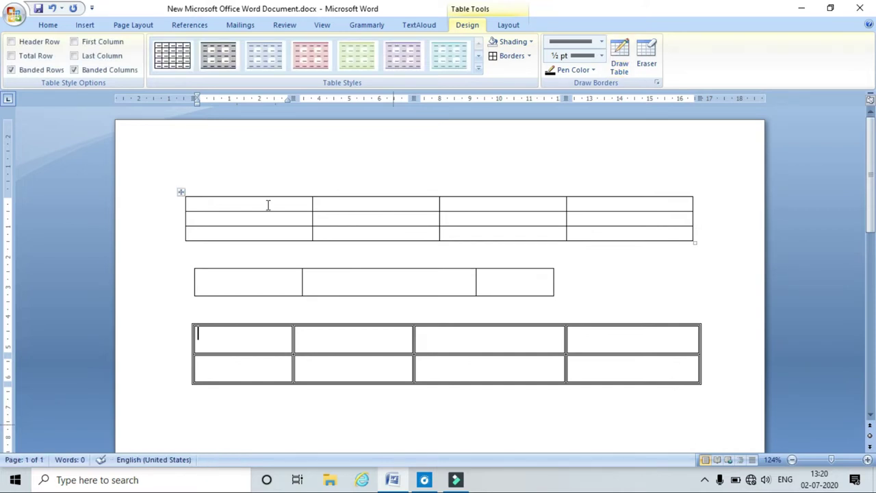
Enter NAME, COLLEGE, ID, SUBJECT headers and data rows, adding rows with Tab in the last cell.
click(267, 206)
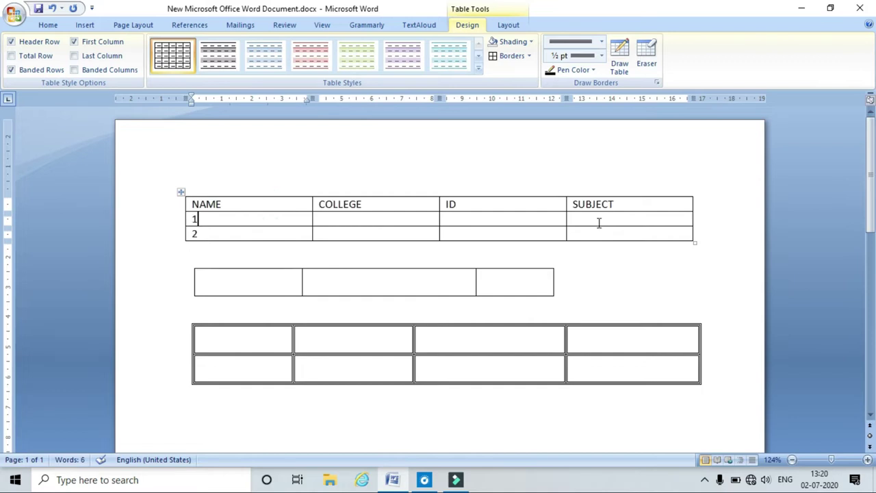
click(598, 221)
click(605, 236)
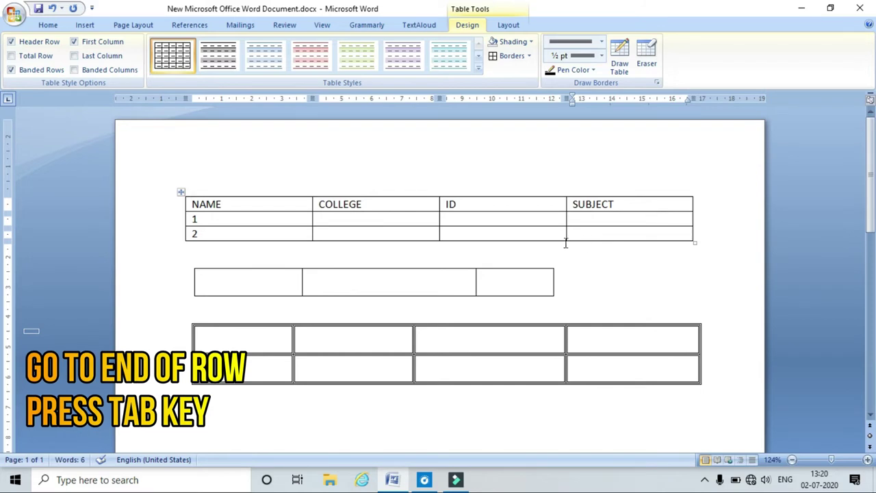
click(586, 234)
key(Tab)
key(Tab)
key(Tab)
key(Tab)
key(Tab)
key(Tab)
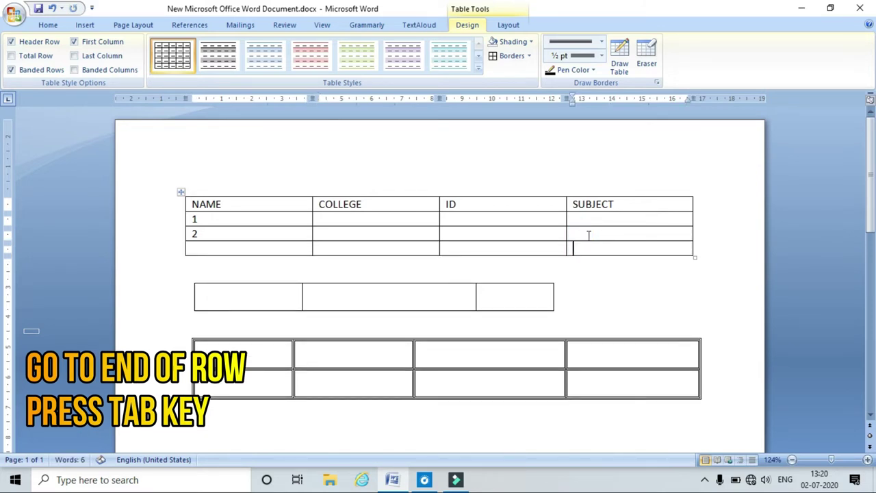
key(Tab)
key(Tab)
key(Tab)
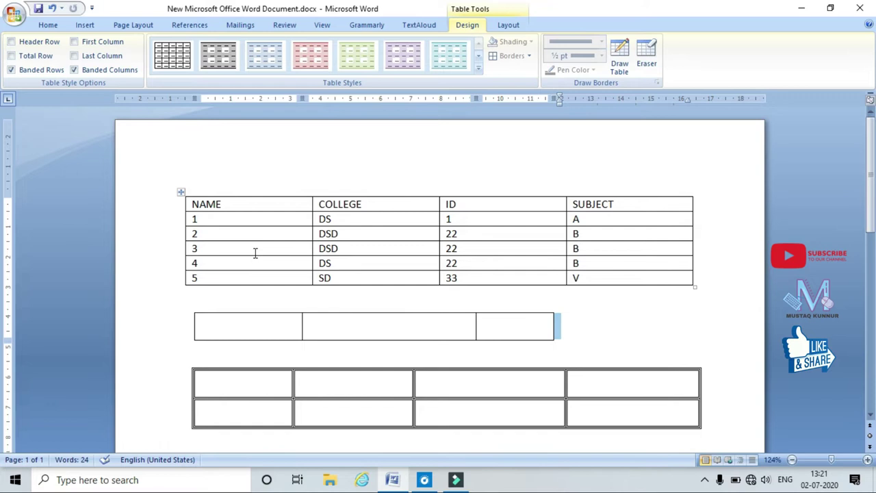
click(213, 234)
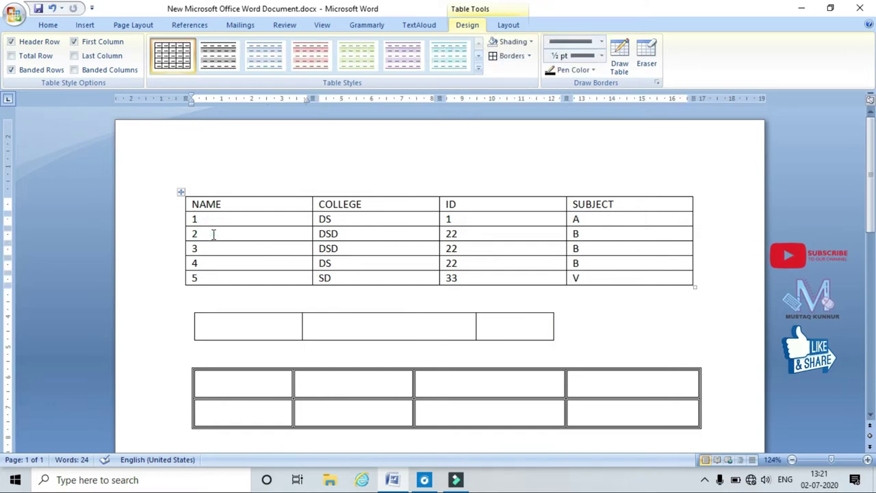
click(216, 250)
click(696, 231)
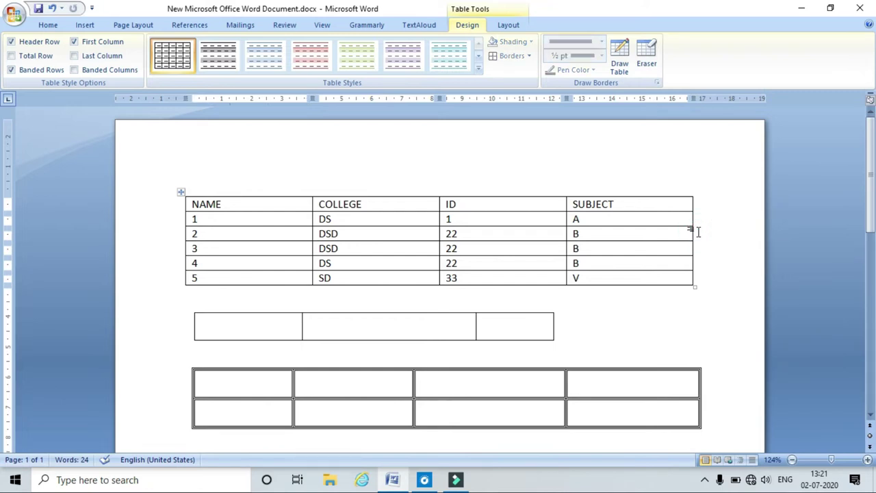
Insert a blank row below row 2, then select the row beginning with 3.
key(Return)
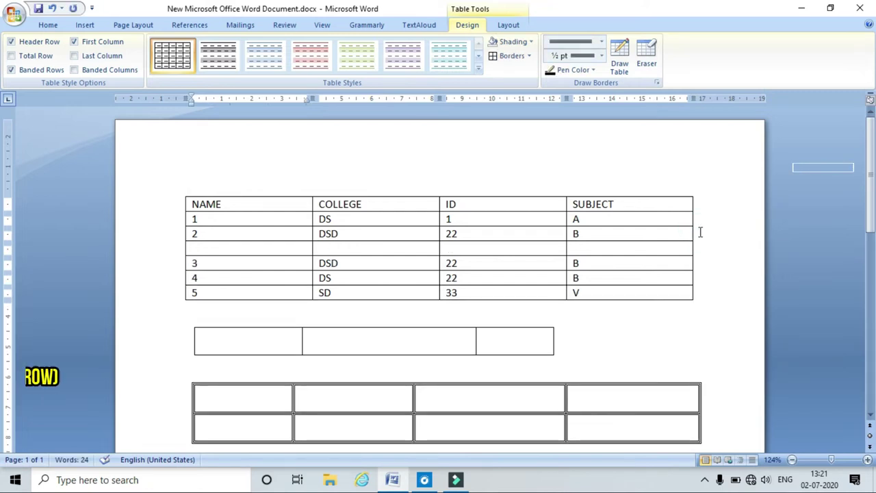
click(218, 262)
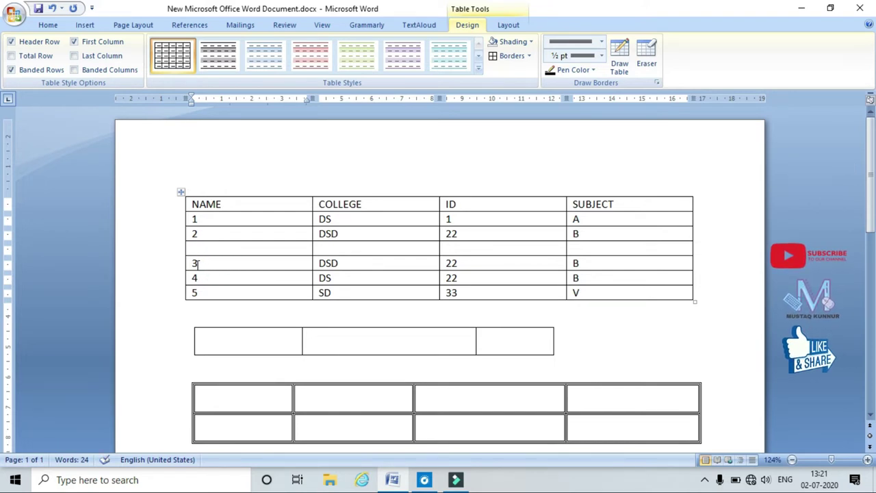
drag(194, 263, 593, 265)
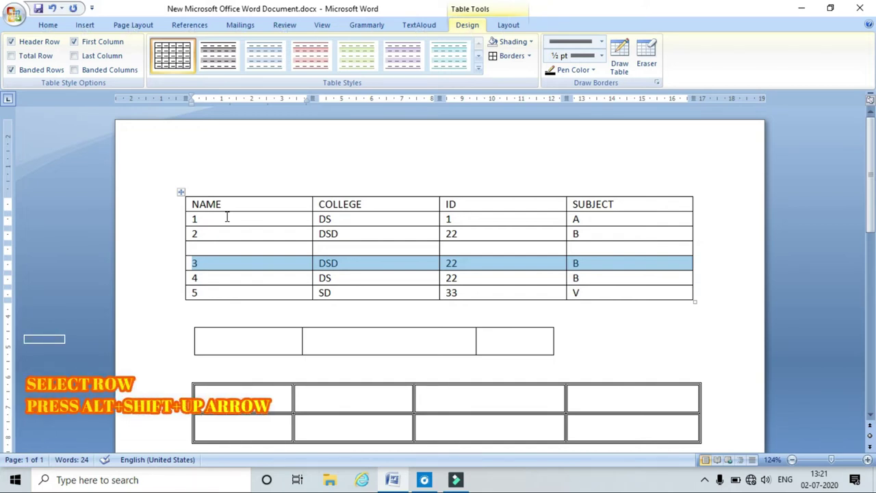
Move the row beginning 3 below row 4 with Alt+Shift+arrows and select its 22 and B cells.
key(alt+shift+Up)
key(alt+shift+Up)
key(alt+shift+Up)
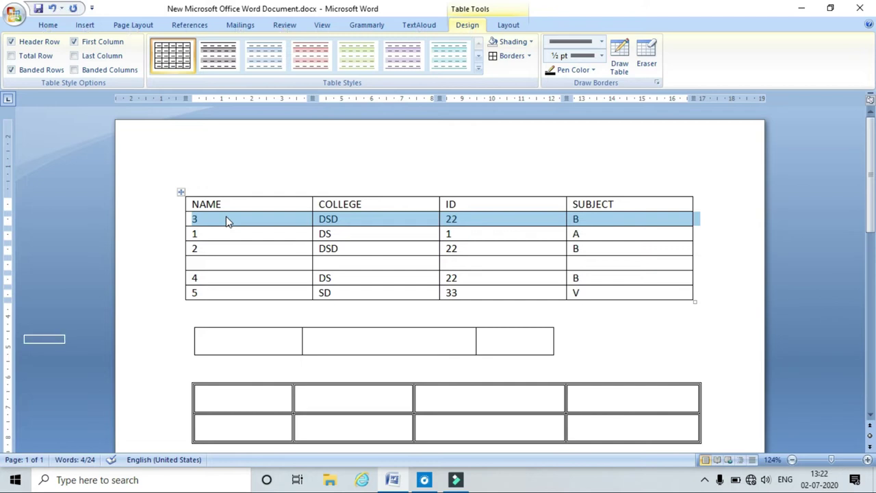
key(alt+shift+Down)
key(alt+shift+Down)
key(alt+shift+Down)
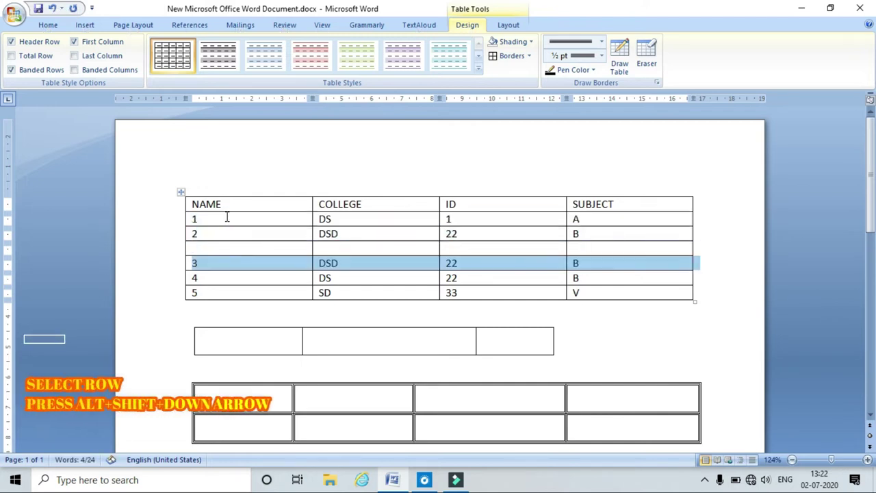
key(alt+shift+Down)
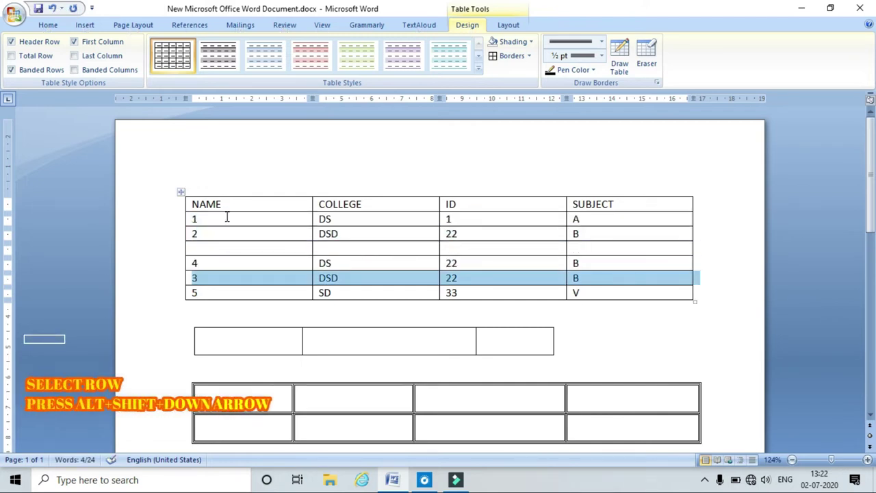
click(267, 230)
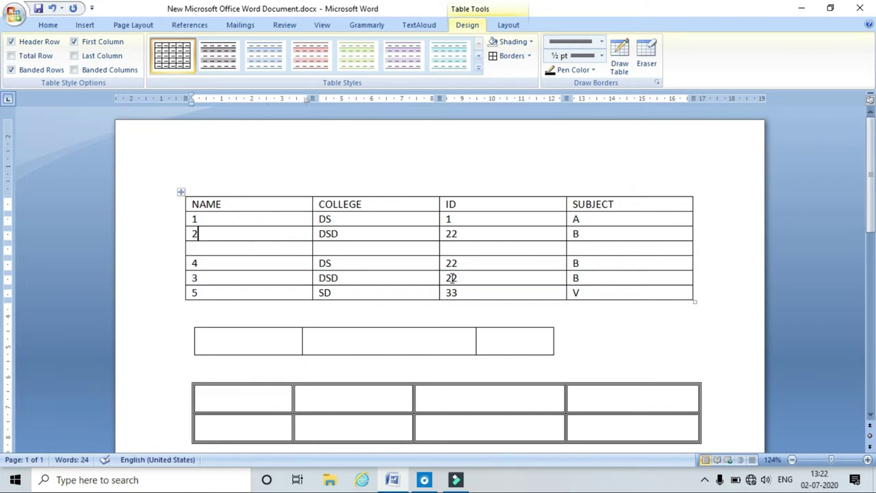
drag(448, 277, 589, 276)
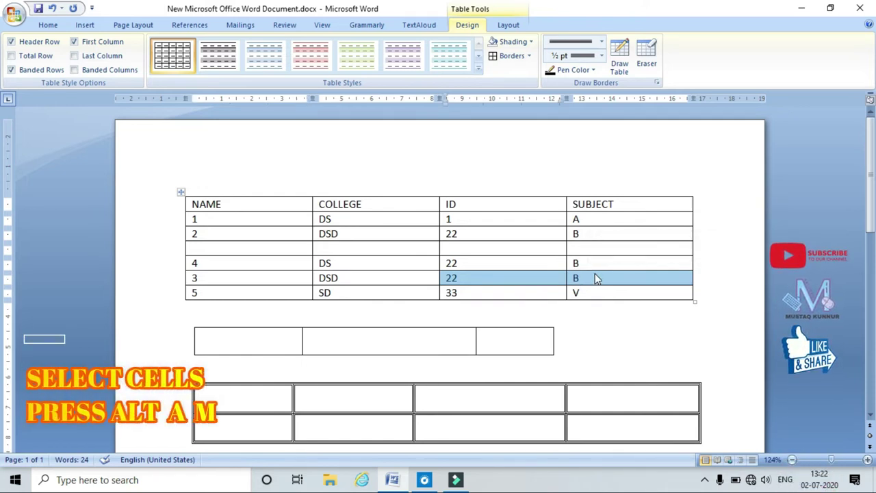
Merge the selected 22 and B cells into one cell with Alt, A, M.
key(alt)
key(a)
key(m)
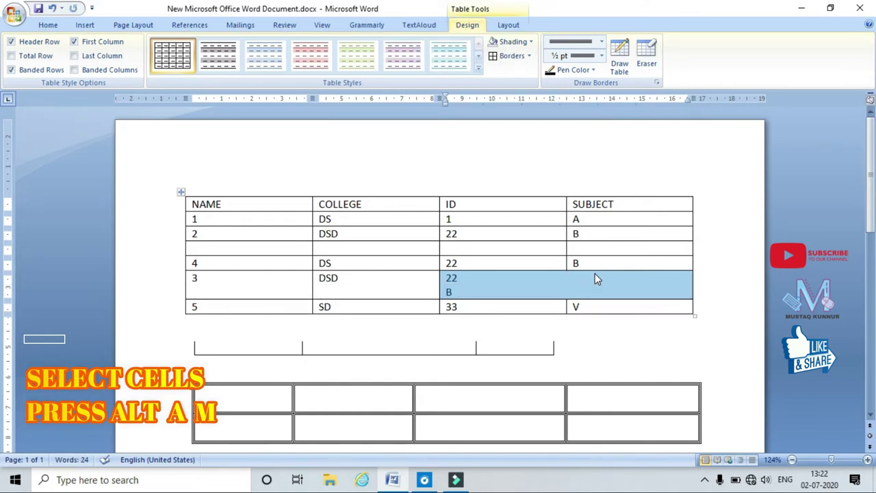
click(592, 279)
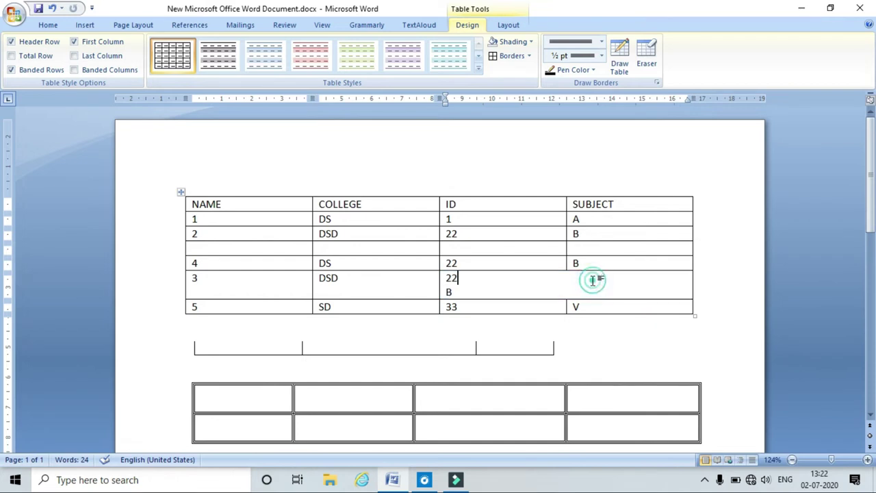
Split the merged cell into 3 columns via the right-click Split Cells dialog.
right_click(569, 284)
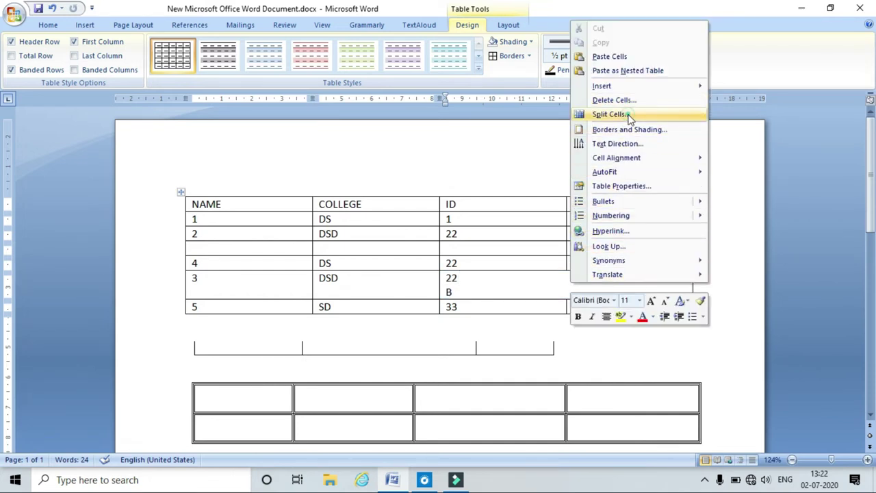
click(602, 114)
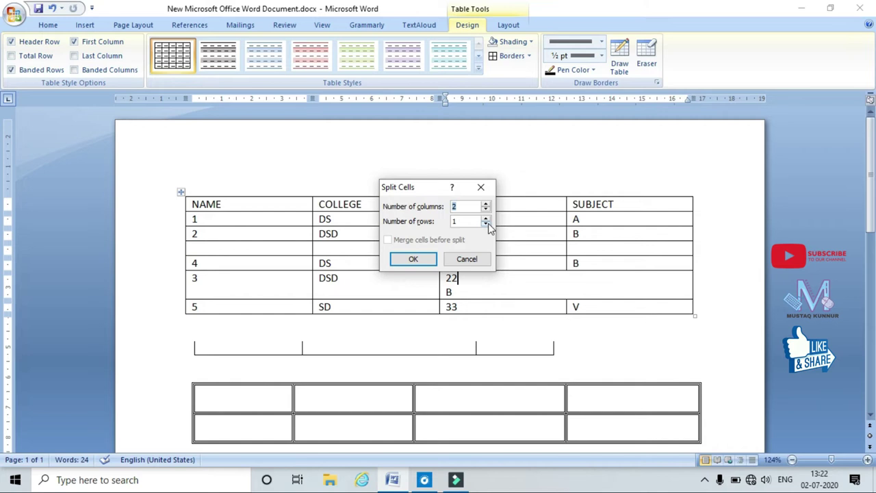
click(485, 203)
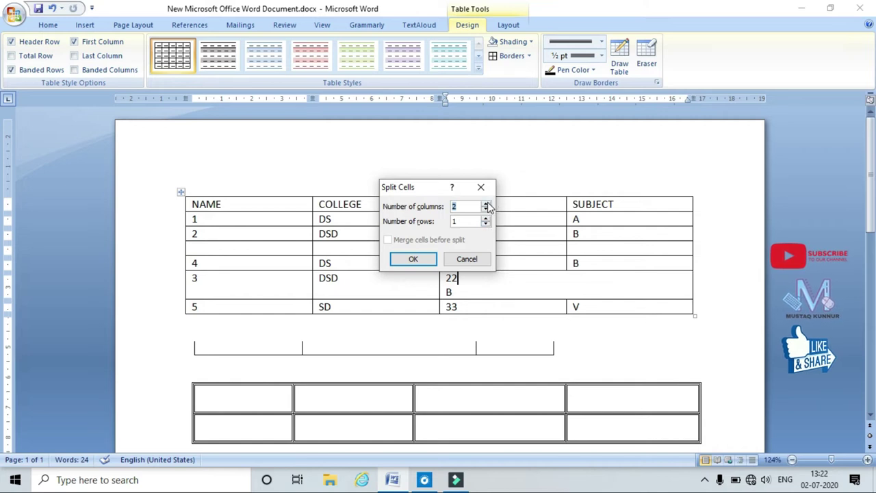
click(432, 262)
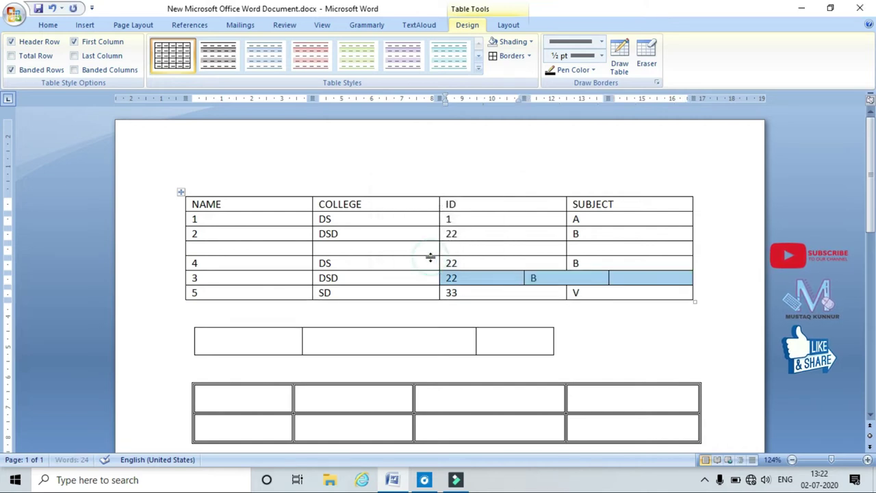
click(608, 321)
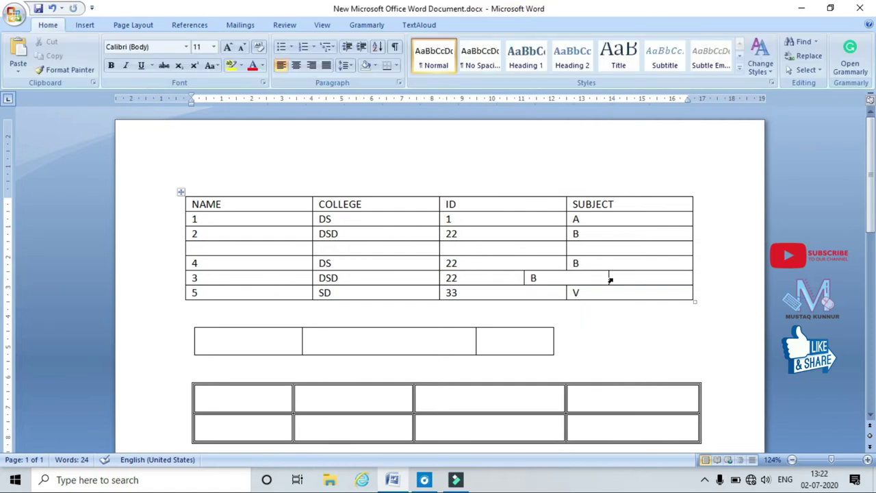
drag(610, 279, 617, 287)
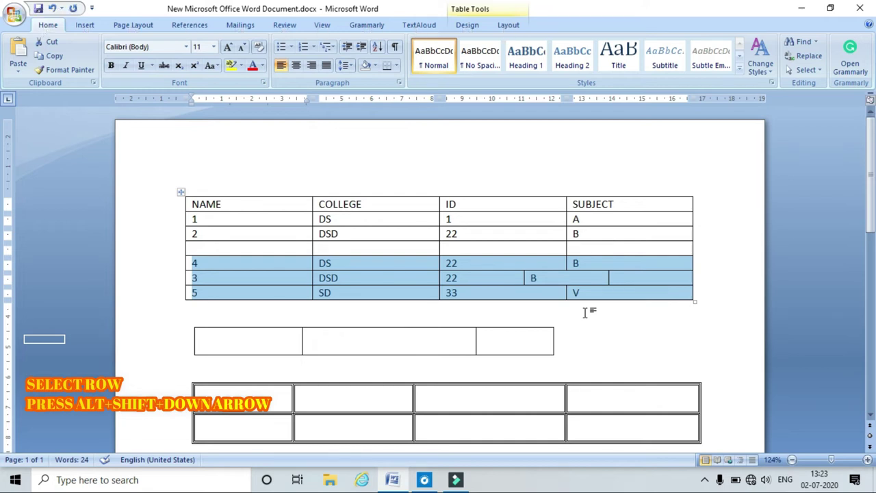
key(alt+shift+Down)
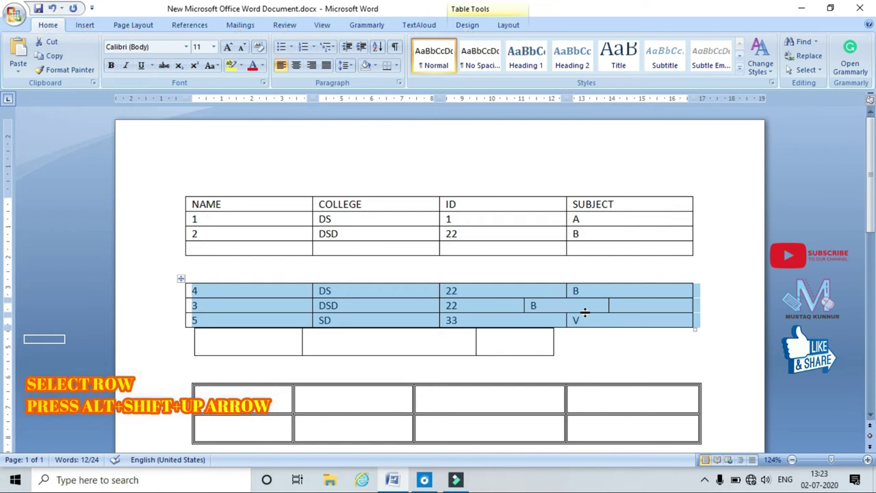
key(alt+shift+Up)
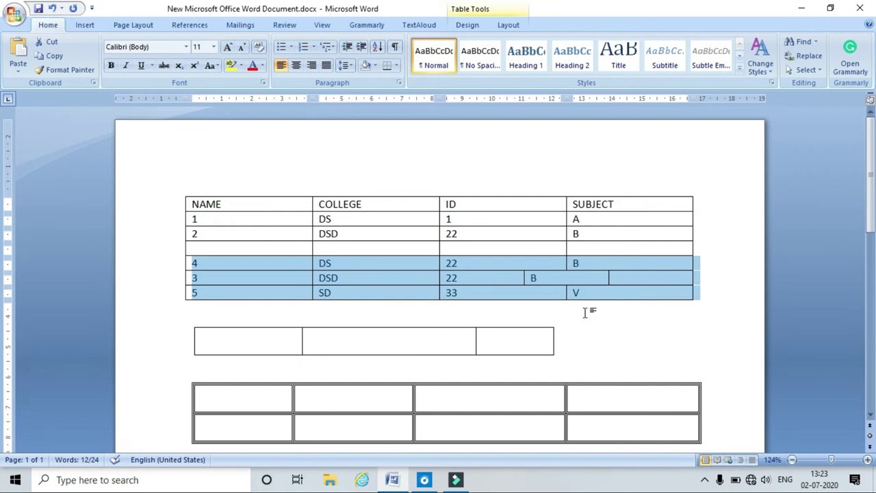
Position the caret in row 3's empty last cell of the top table.
click(700, 277)
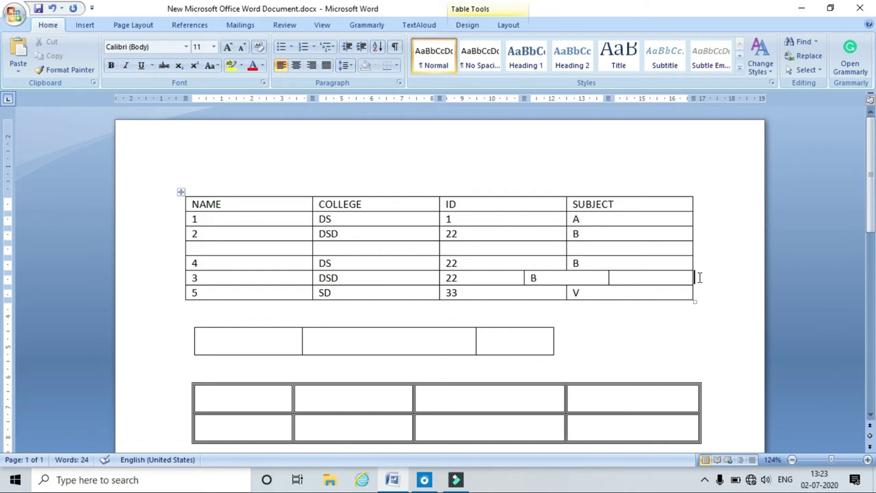
click(654, 335)
click(655, 278)
Break the top table onto a new page with Ctrl+Enter at row 3 and again at the empty row.
key(ctrl+Return)
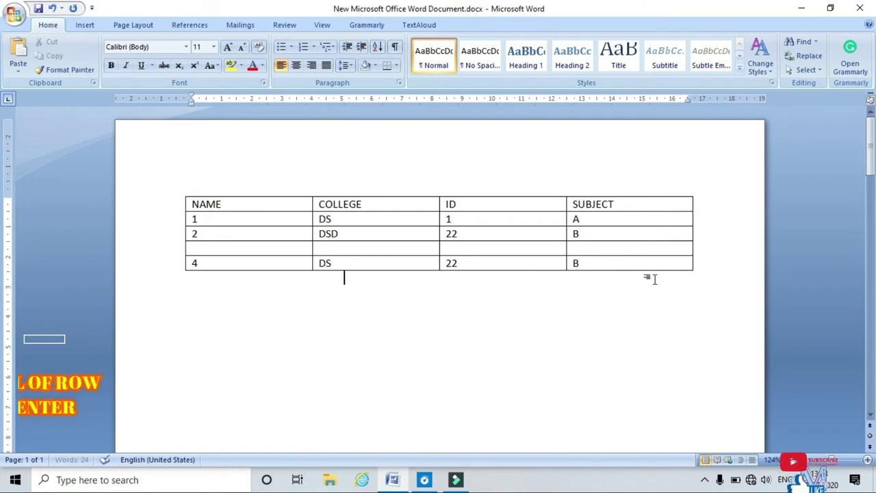
click(812, 461)
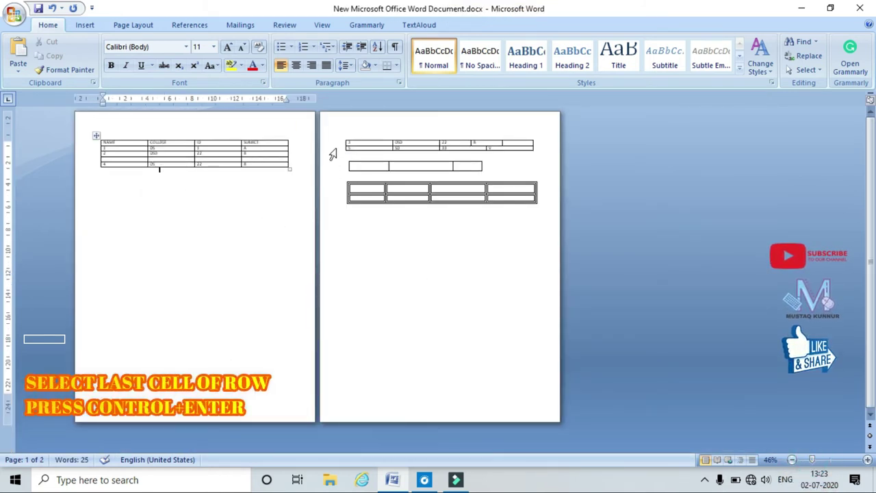
scroll(352, 246, up, 1)
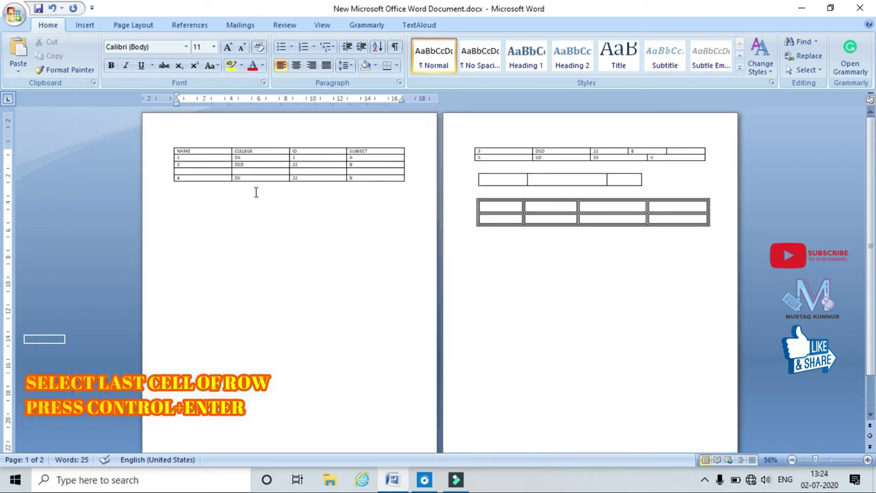
click(392, 172)
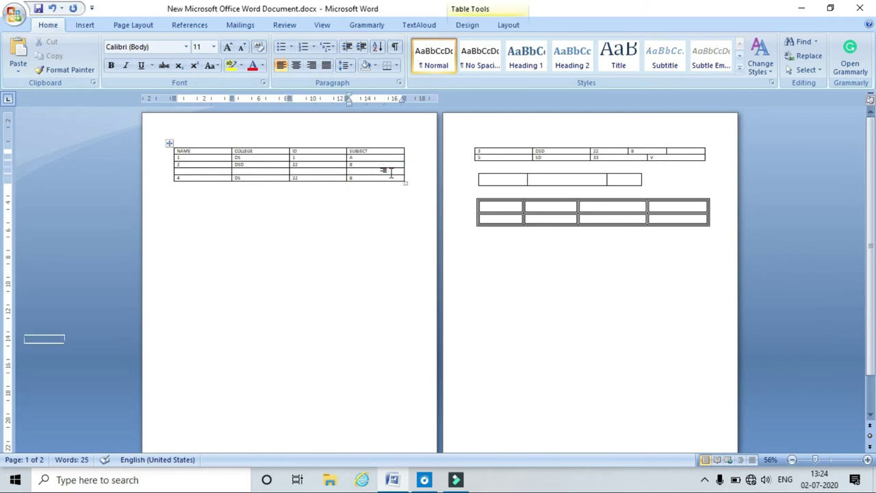
key(ctrl+Return)
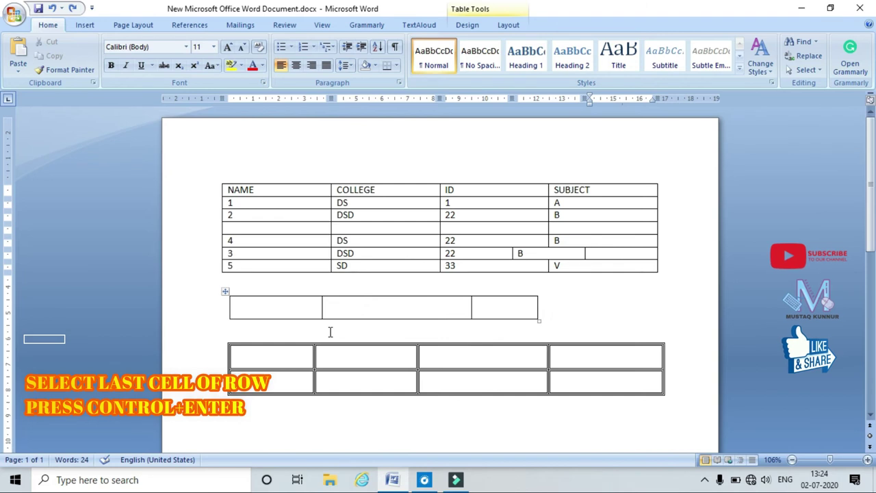
Delete the entire last row (5, SD, 33, V) from the top table via Delete Cells.
click(249, 305)
drag(233, 266, 594, 269)
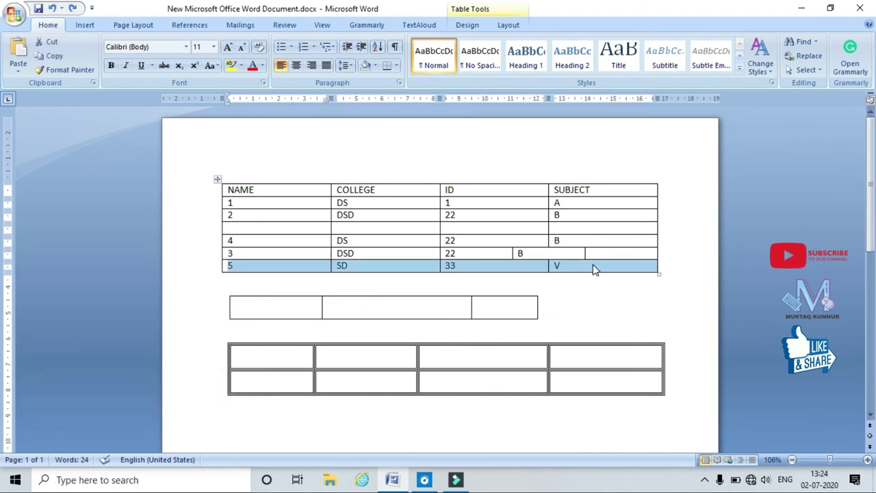
right_click(281, 271)
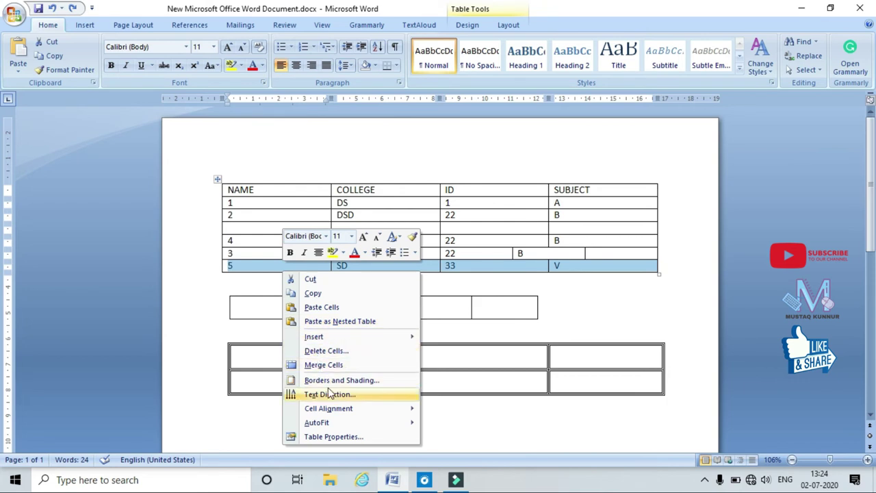
click(346, 352)
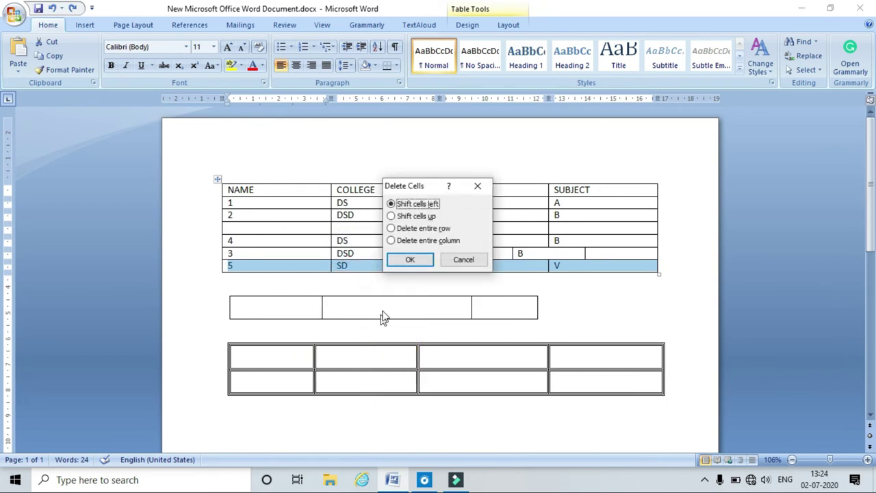
click(404, 228)
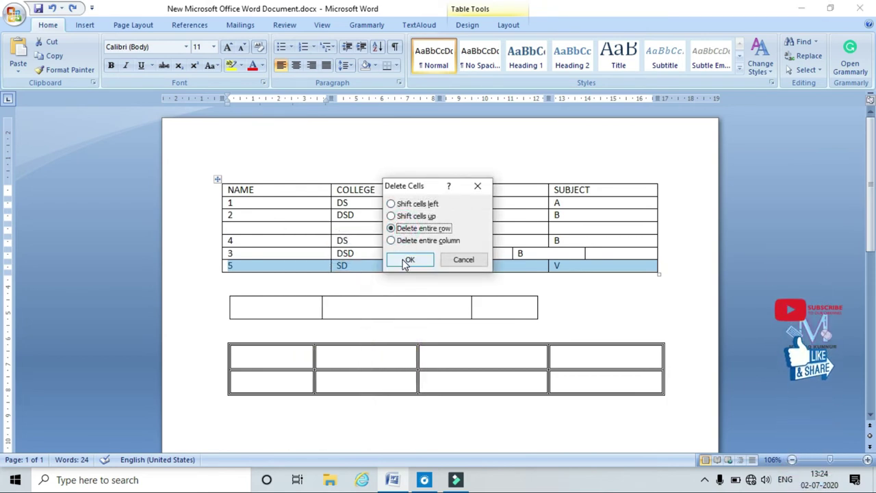
click(407, 260)
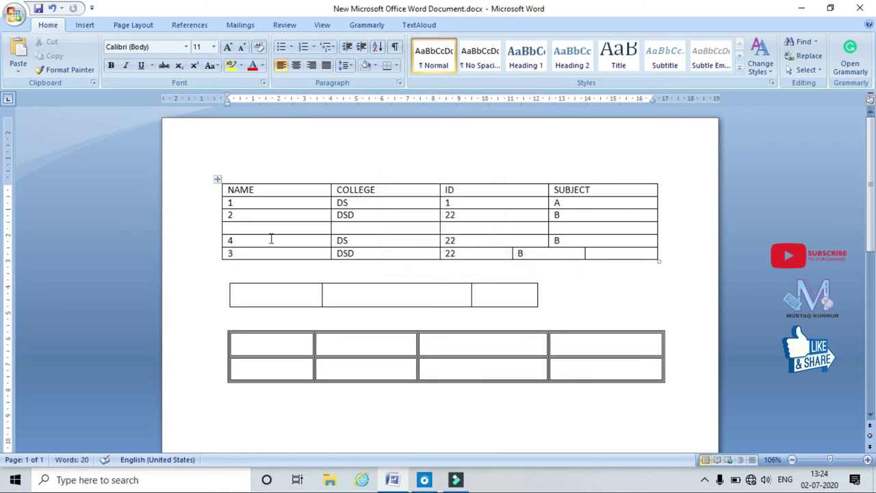
Delete the COLLEGE column so the top table keeps only NAME, ID and SUBJECT.
drag(338, 190, 349, 247)
right_click(350, 246)
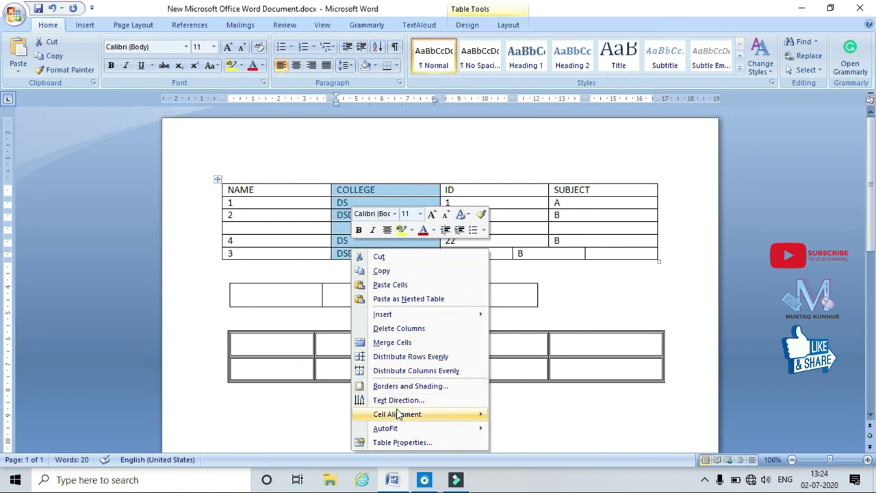
click(406, 328)
click(624, 258)
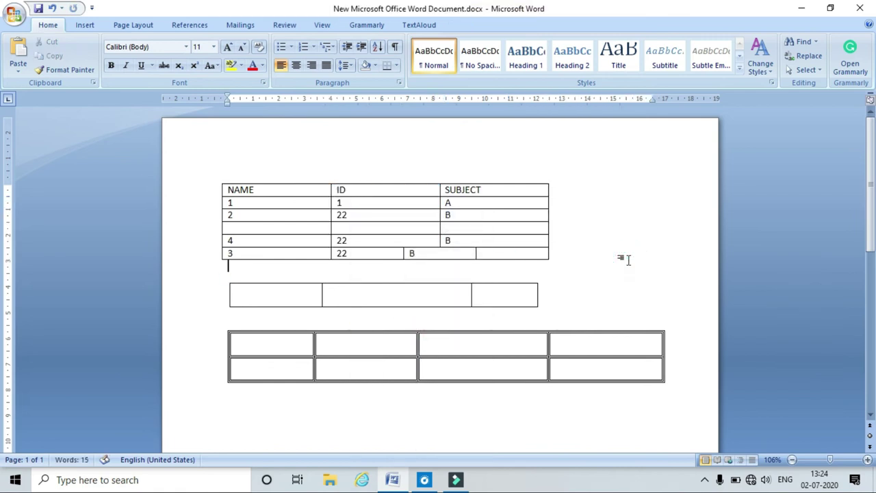
mouse_move(219, 179)
click(219, 180)
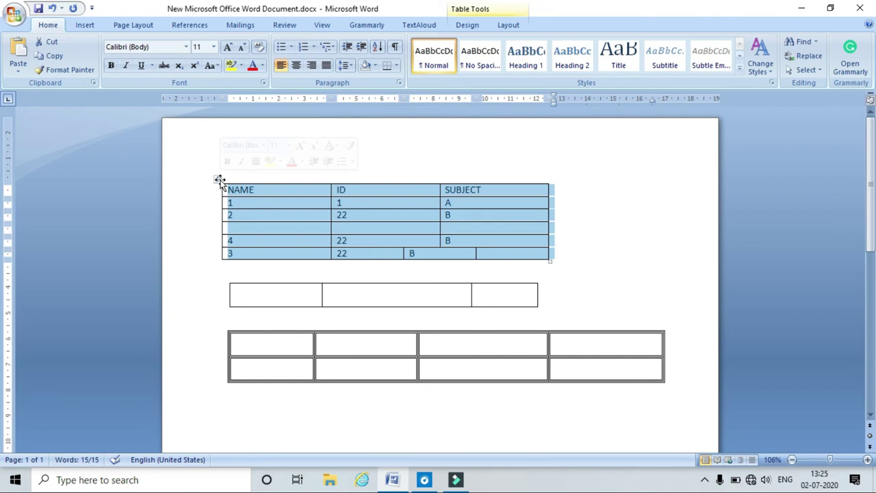
Apply AutoFit to Contents to narrow the NAME, ID and SUBJECT columns to their text.
right_click(219, 180)
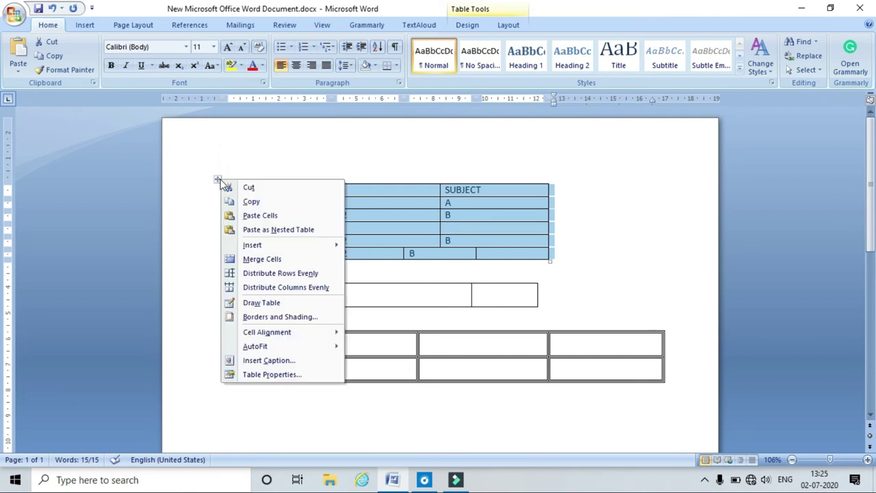
mouse_move(277, 250)
mouse_move(325, 350)
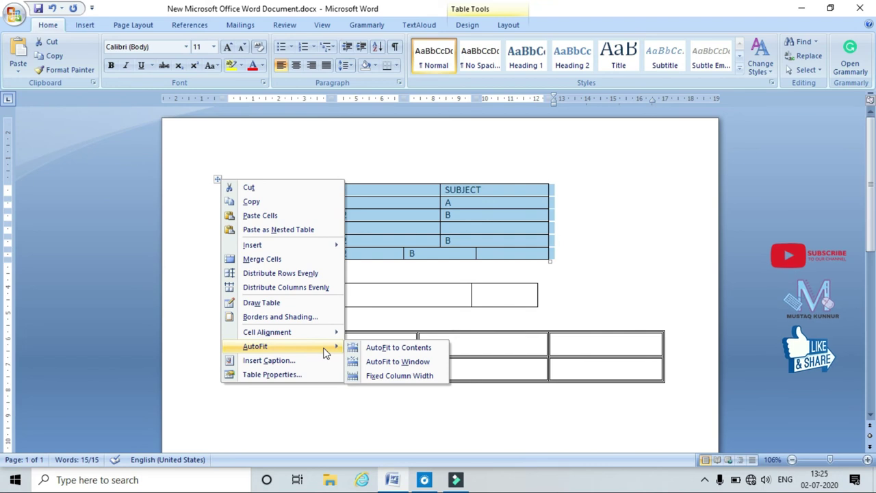
click(378, 348)
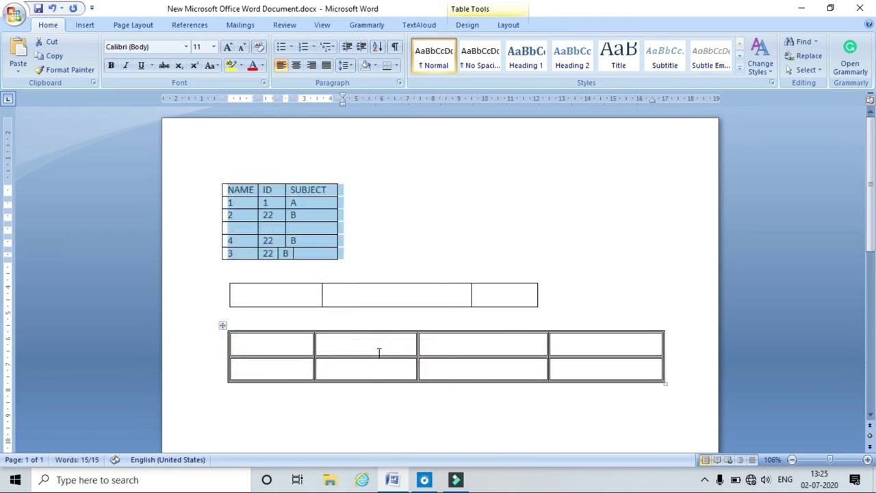
click(404, 240)
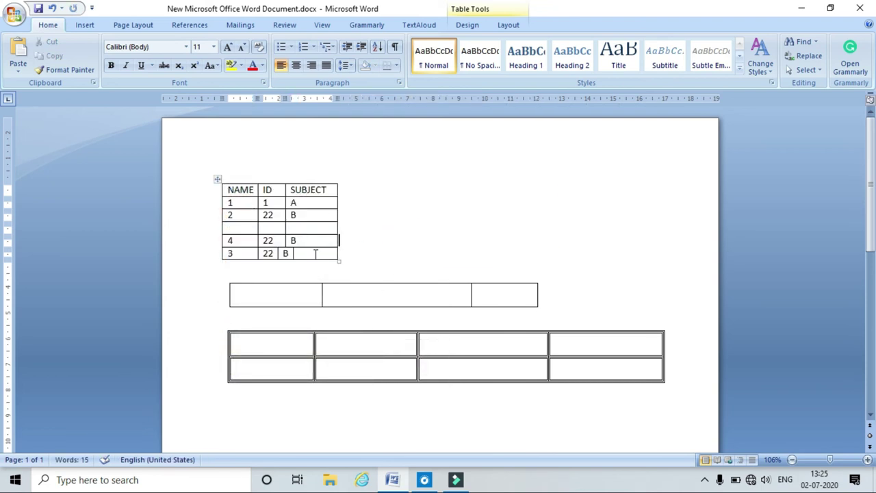
AutoFit the top table to the window so it spans the page width.
click(218, 180)
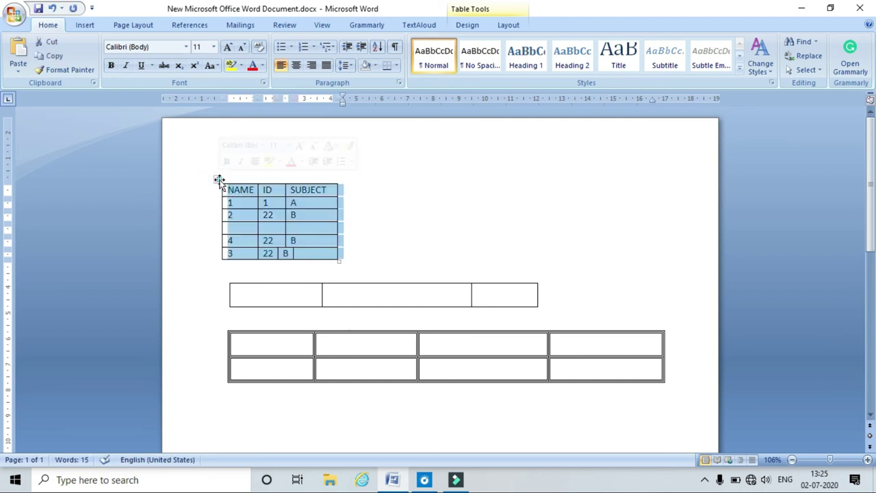
right_click(218, 180)
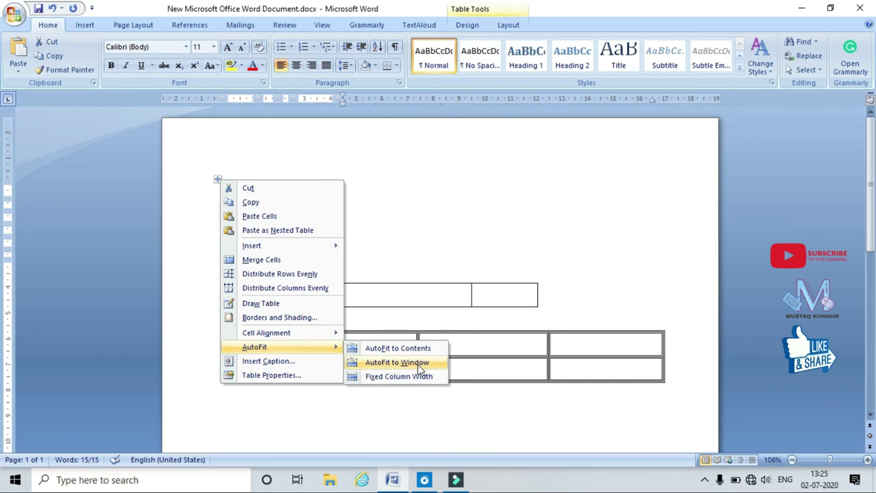
click(419, 366)
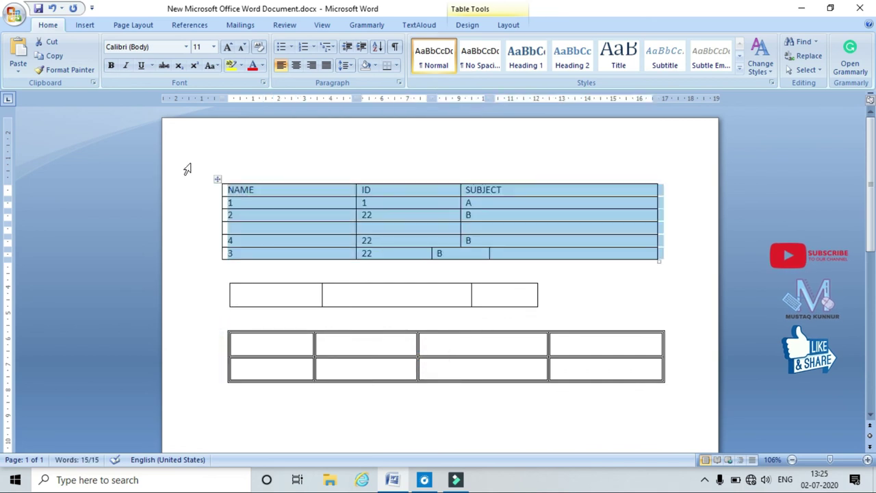
Set the top table's AutoFit to Fixed Column Width to lock the widened columns.
click(216, 178)
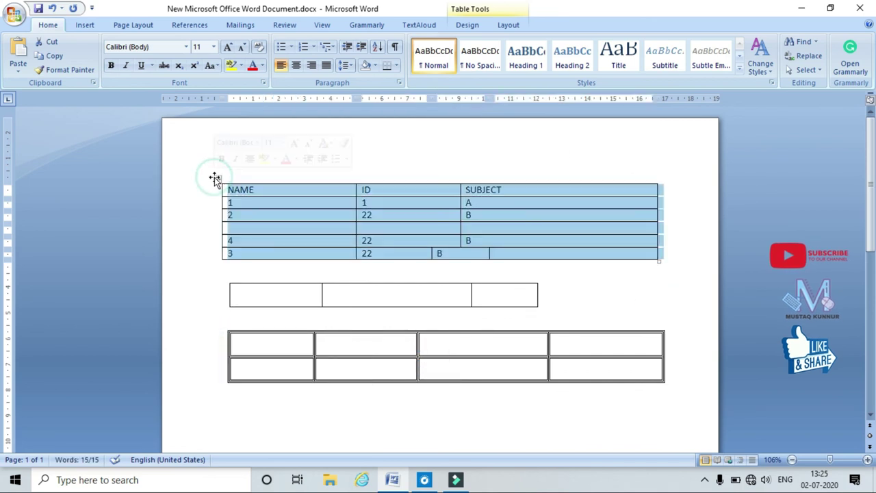
right_click(216, 179)
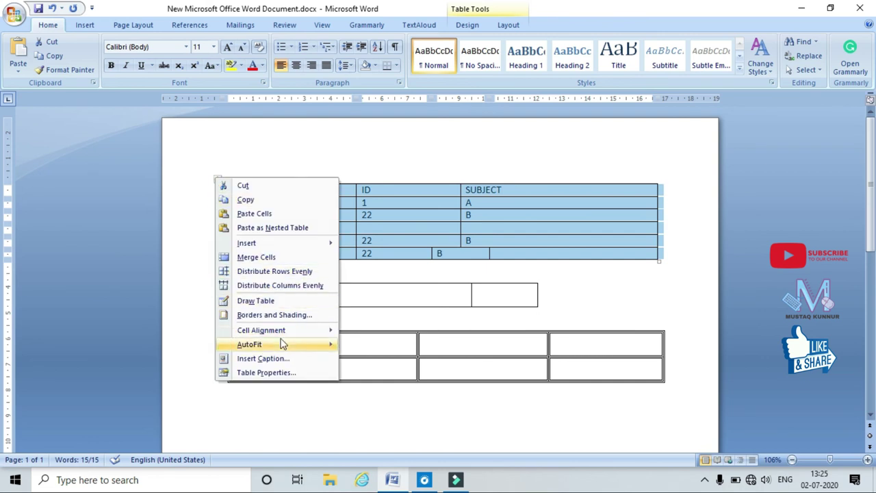
mouse_move(336, 343)
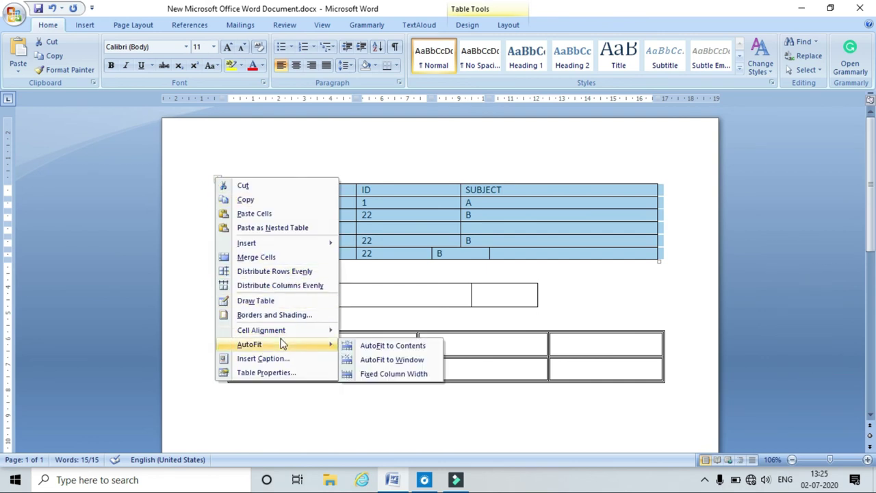
click(396, 373)
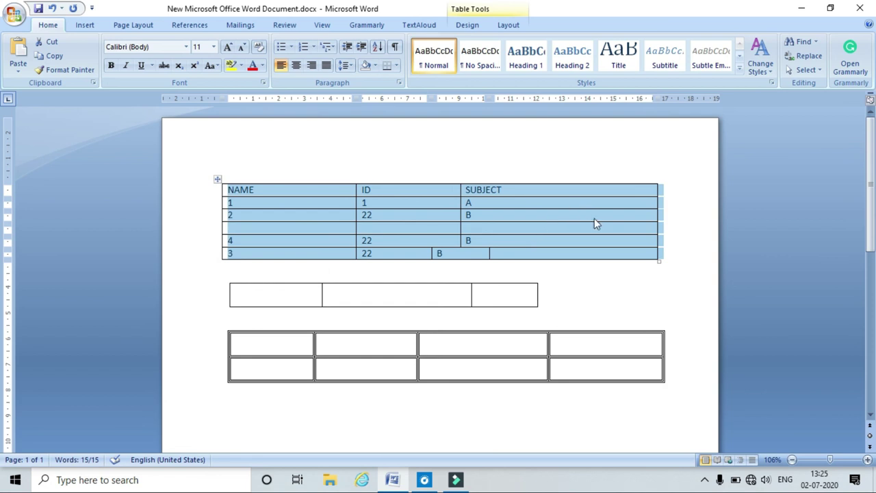
right_click(283, 188)
click(602, 287)
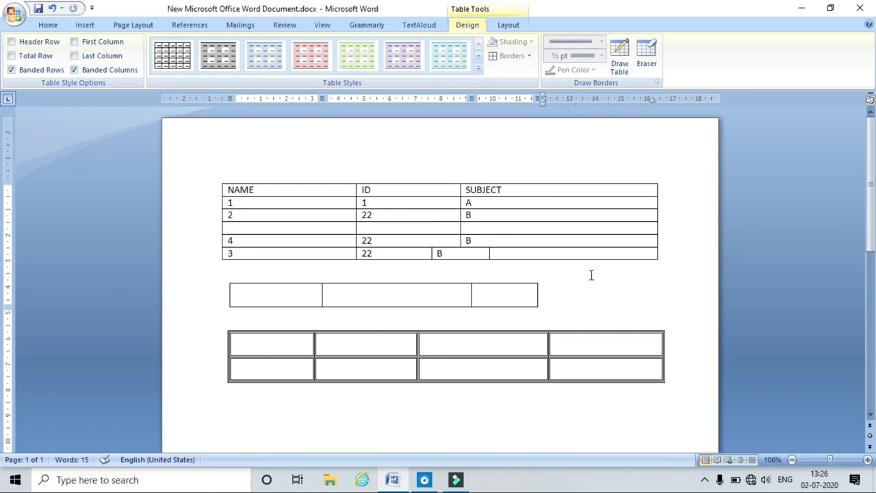
Set the NAME, ID and SUBJECT header cells' text direction to vertical, bottom-to-top.
drag(649, 188, 324, 186)
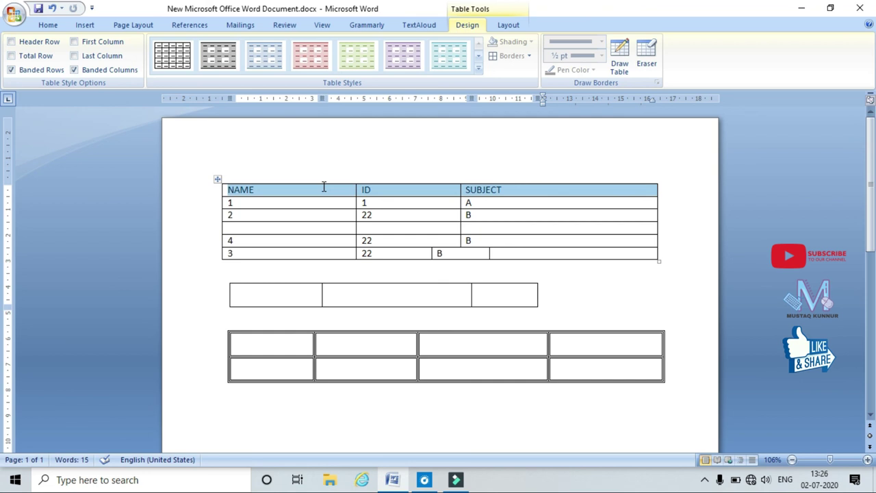
right_click(325, 194)
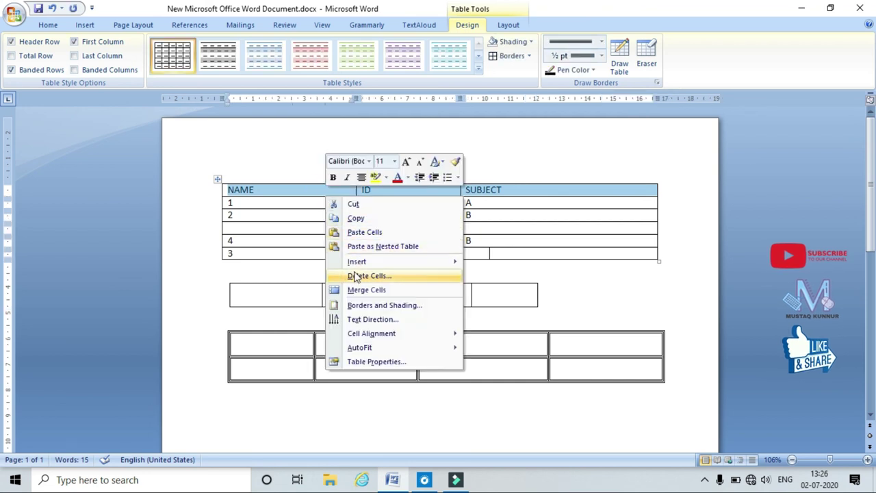
click(373, 322)
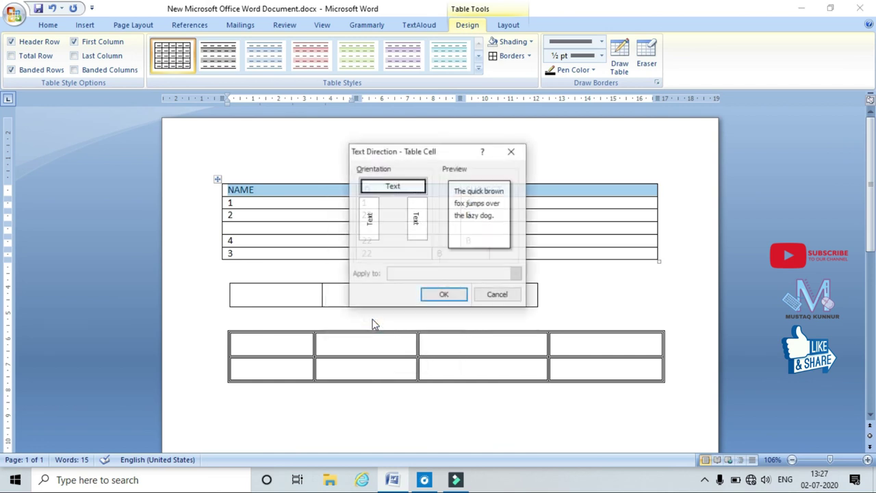
click(375, 232)
click(414, 220)
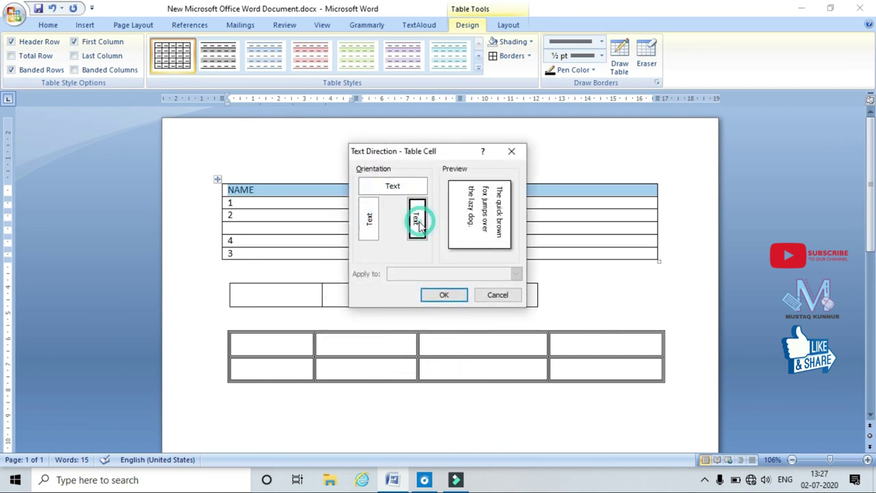
click(366, 220)
click(418, 217)
click(362, 220)
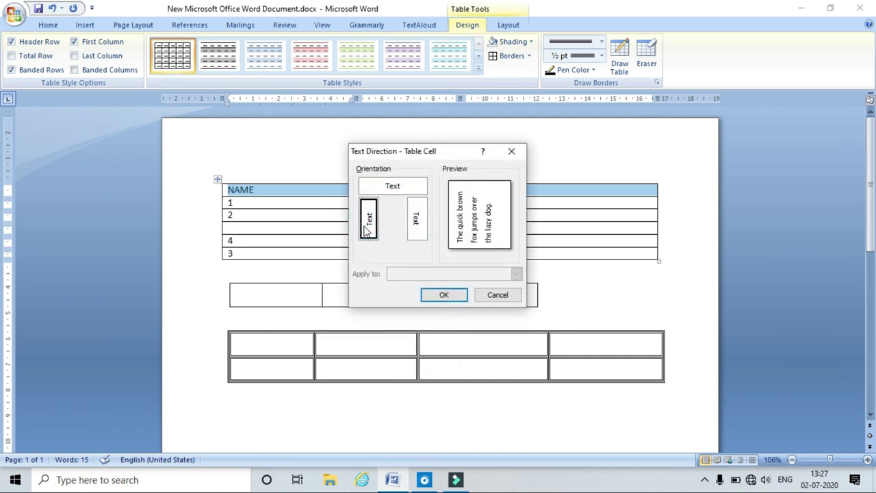
click(439, 294)
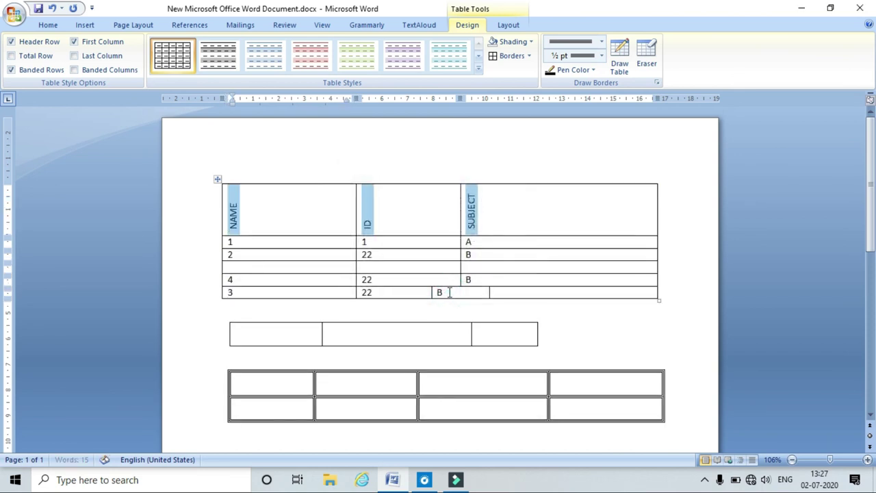